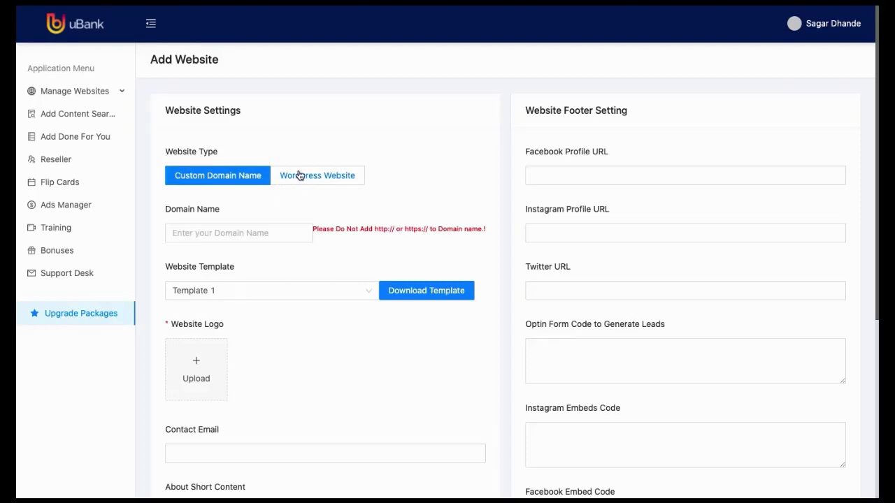
# - Set the website type to Custom Domain Name and enter softstremtech.com as the domain name
pyautogui.click(300, 175)
pyautogui.click(220, 177)
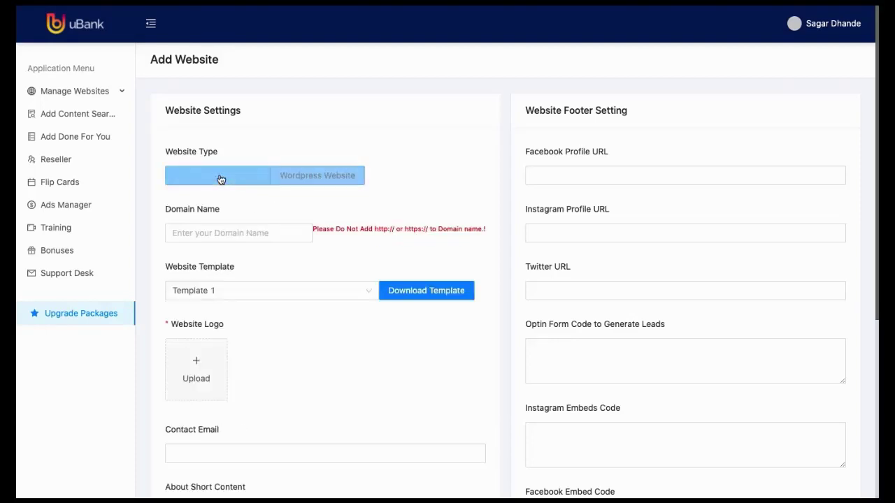
pyautogui.click(221, 235)
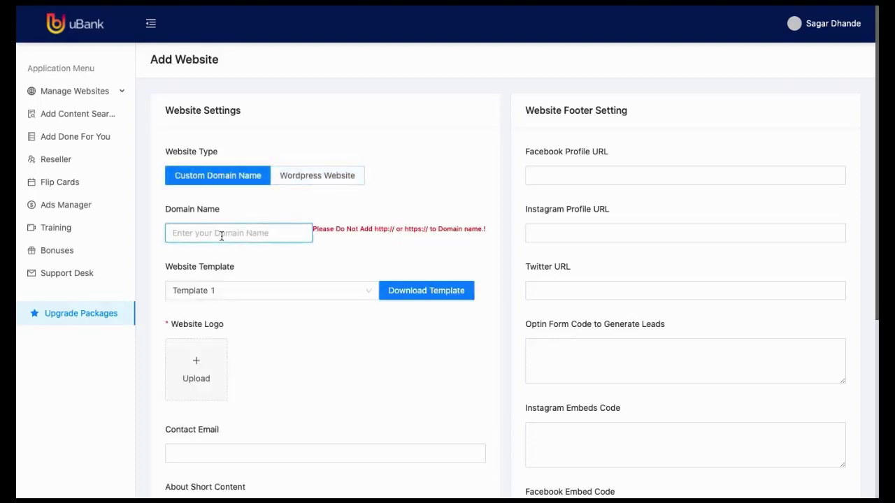
pyautogui.write('softst')
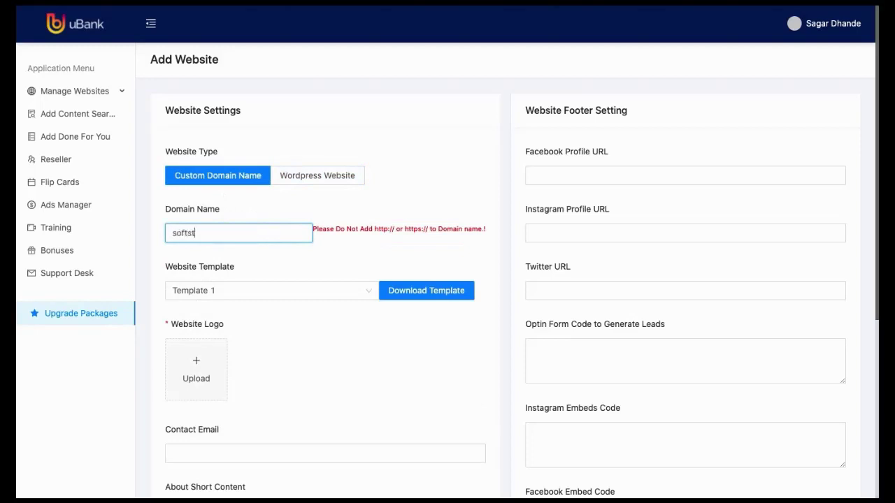
pyautogui.write('remtehc')
pyautogui.press('BackSpace')
pyautogui.press('BackSpace')
pyautogui.write('ech.com')
# - Choose Template 1 as the website template and upload the uBank image as the website logo
pyautogui.click(239, 294)
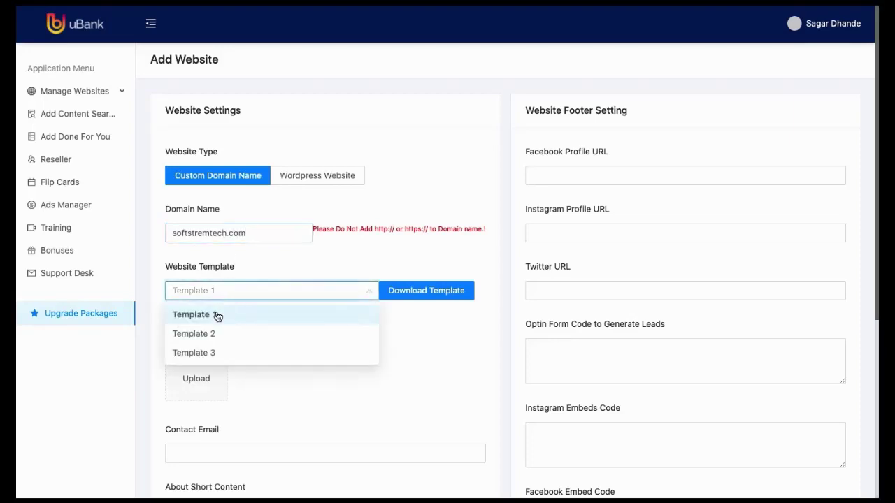
pyautogui.click(216, 312)
pyautogui.click(200, 376)
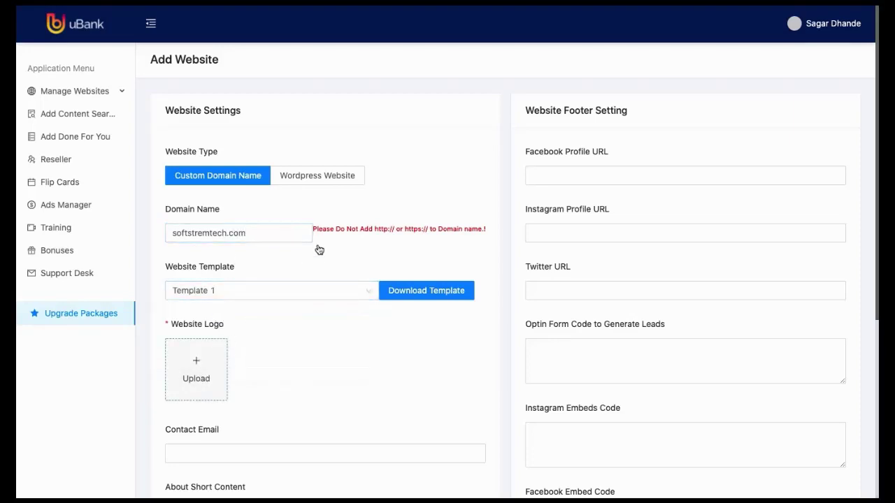
pyautogui.doubleClick(332, 11)
# - Fill in the website's contact email
pyautogui.scroll(-5, 297, 390)
pyautogui.click(283, 315)
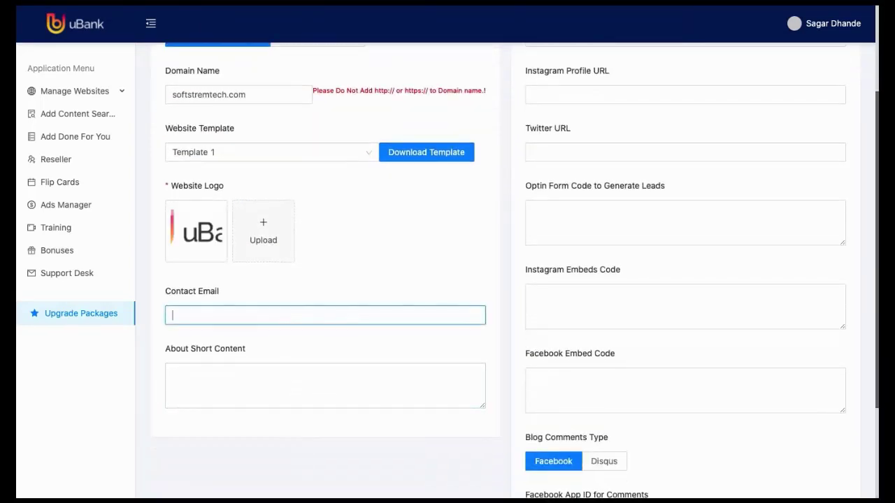
pyautogui.write('support@support.com')
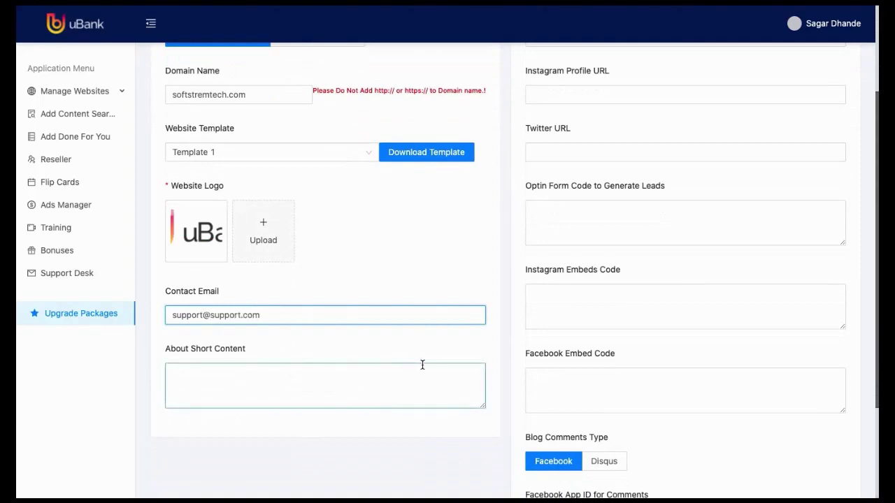
# - Download the selected website template and save it in the Downloads folder
pyautogui.scroll(5, 422, 364)
pyautogui.scroll(-1, 613, 182)
pyautogui.scroll(-1, 560, 369)
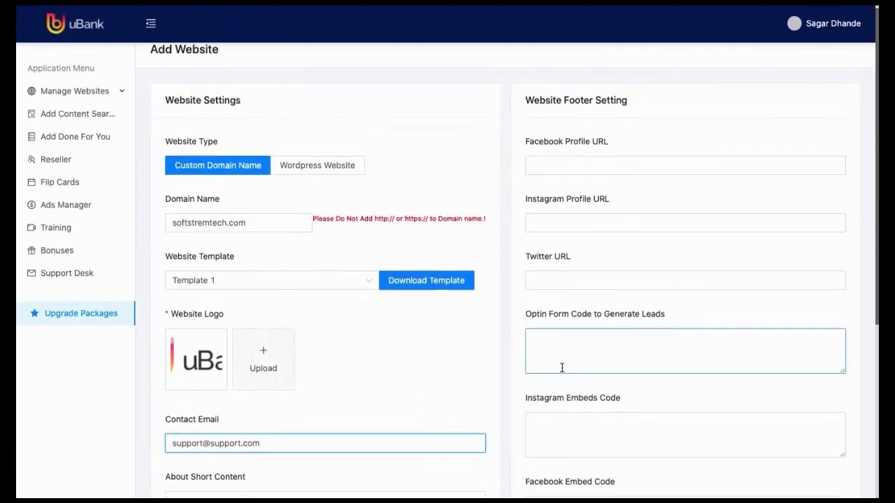
pyautogui.scroll(-3, 578, 264)
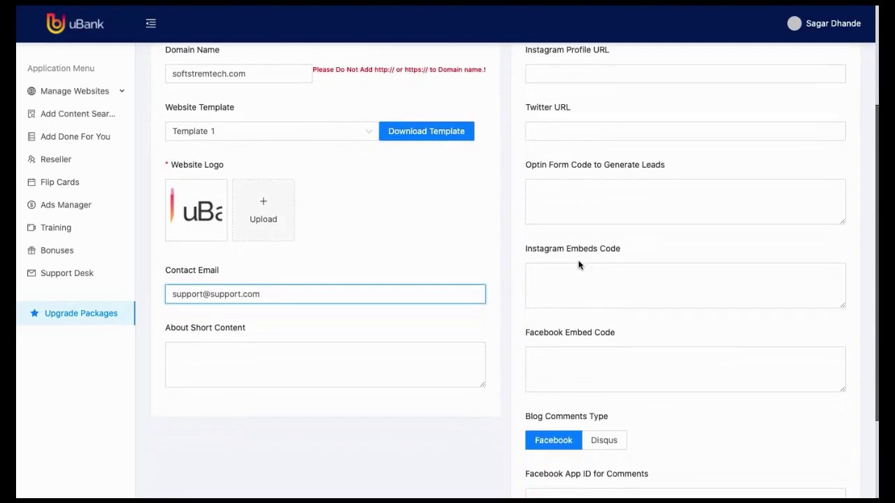
pyautogui.scroll(2, 578, 264)
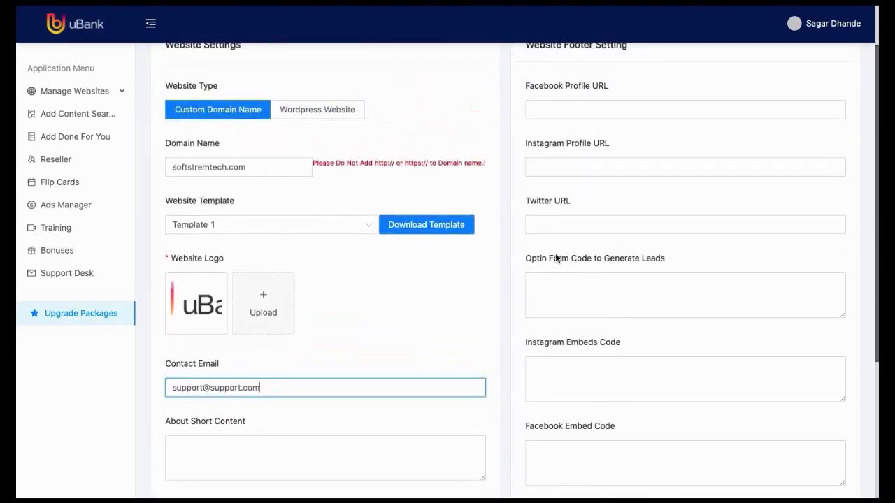
pyautogui.click(429, 231)
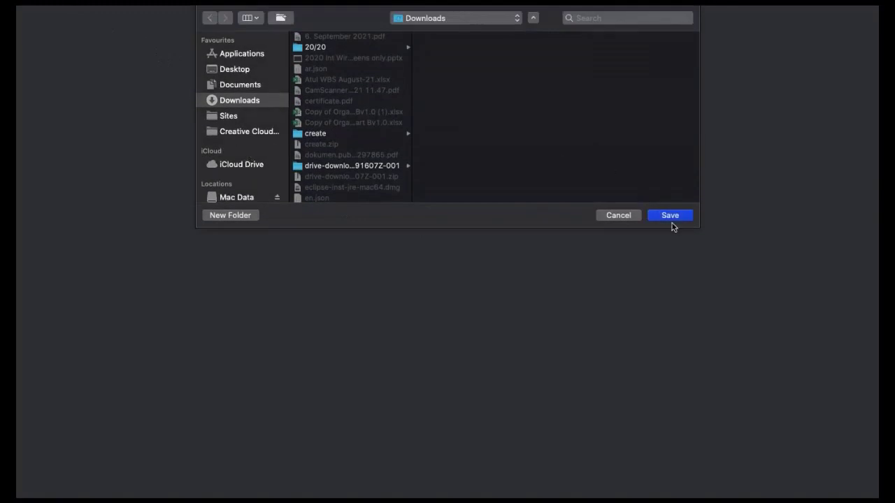
pyautogui.click(671, 218)
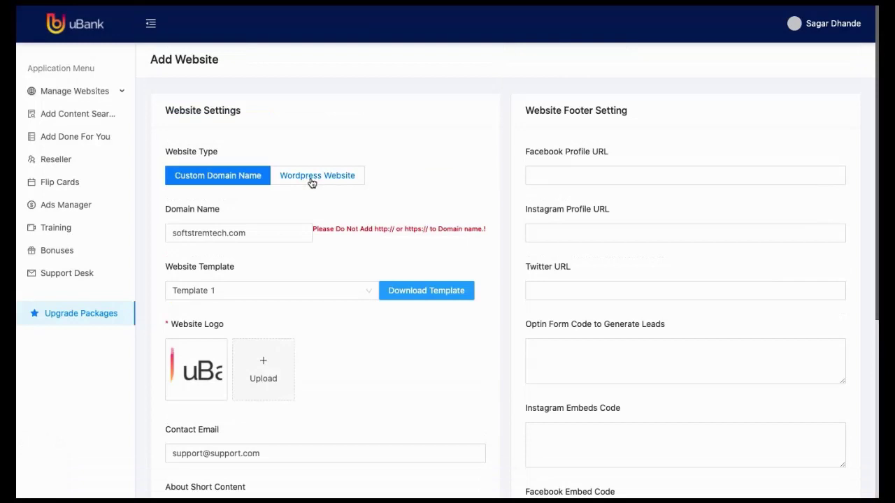
# - Switch the website type to Wordpress Website and back to Custom Domain Name, and try to save the website
pyautogui.click(312, 184)
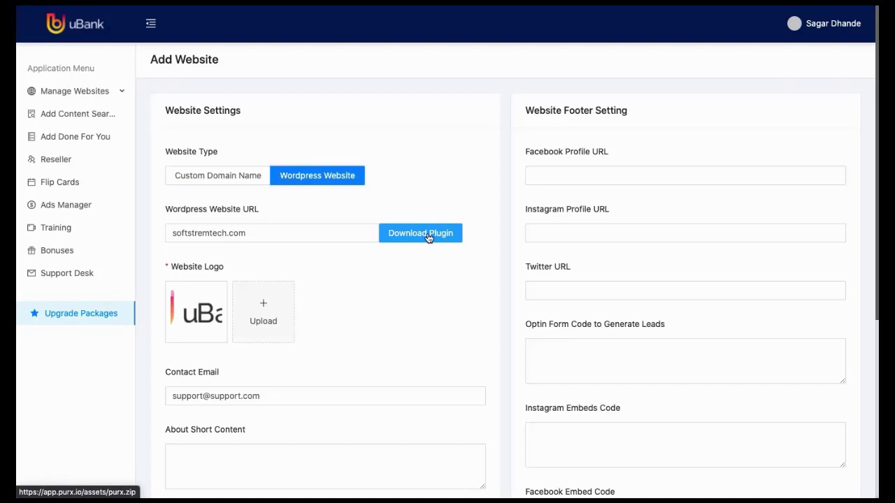
pyautogui.click(218, 186)
pyautogui.scroll(-4, 297, 349)
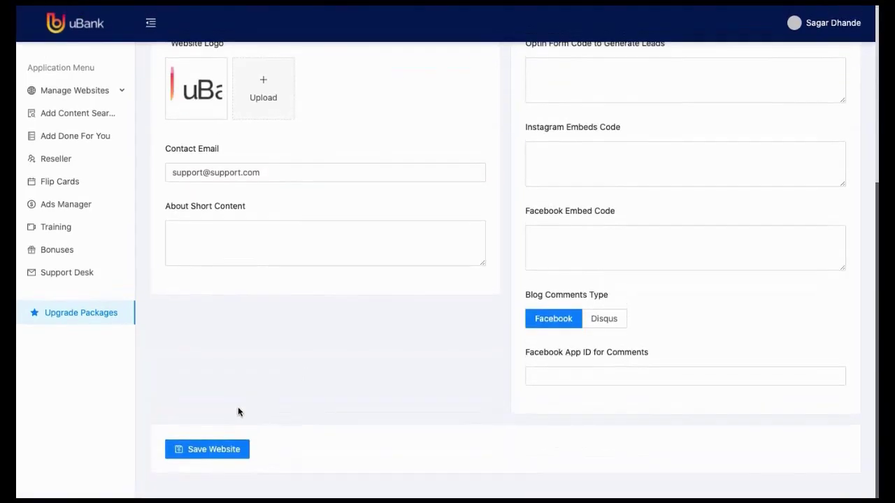
pyautogui.click(203, 452)
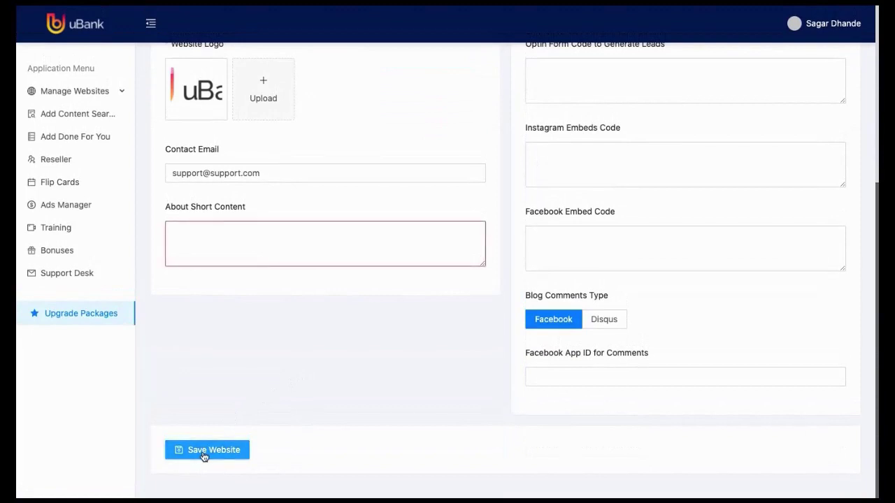
pyautogui.scroll(4, 303, 280)
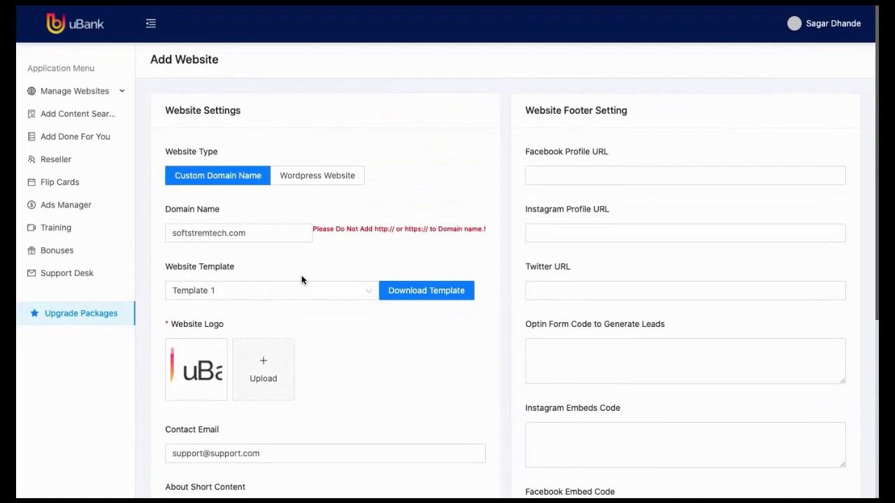
# - Enter "About Us Content" as the website's about short content and save the website
pyautogui.scroll(-3, 301, 280)
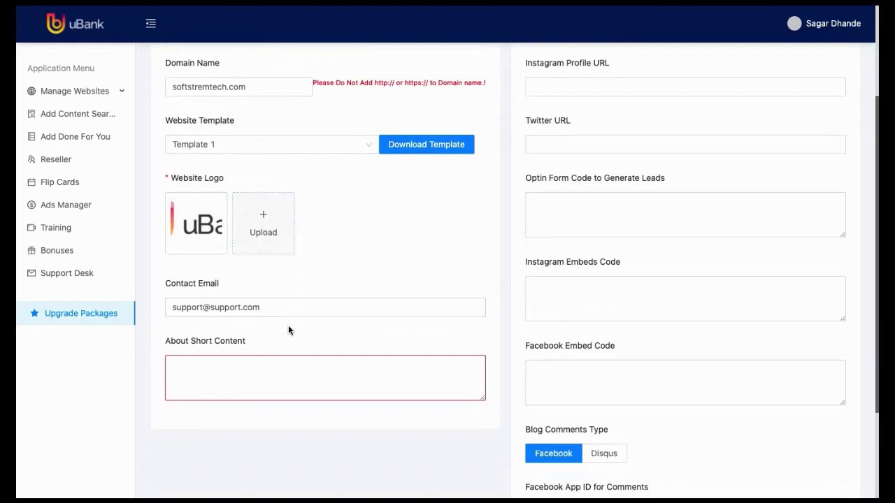
pyautogui.scroll(-1, 288, 325)
pyautogui.click(268, 338)
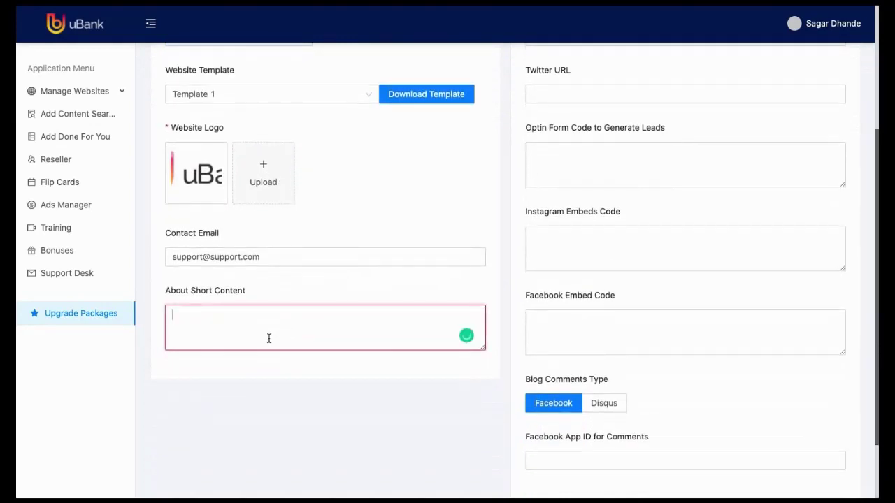
pyautogui.write('Abou')
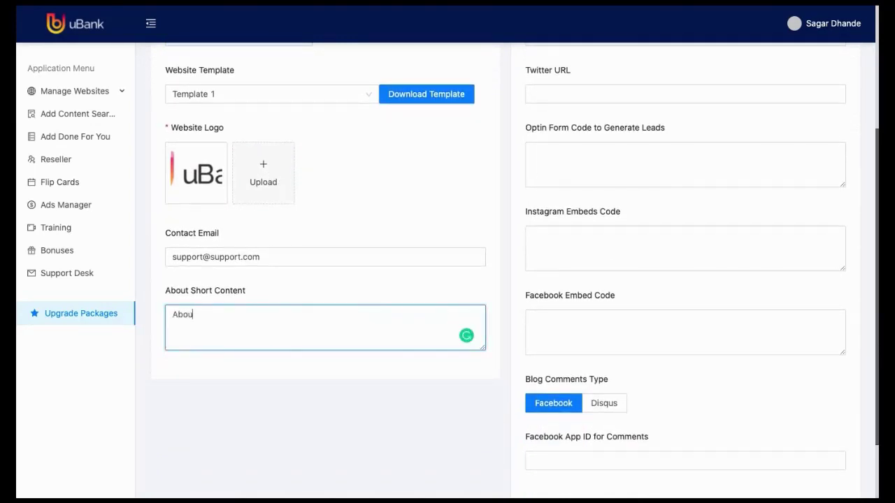
pyautogui.write('t Us COntent')
pyautogui.press('Left')
pyautogui.press('Left')
pyautogui.press('Left')
pyautogui.press('Left')
pyautogui.press('Left')
pyautogui.hotkey('shift', 'Left')
pyautogui.write('o')
pyautogui.scroll(-3, 273, 416)
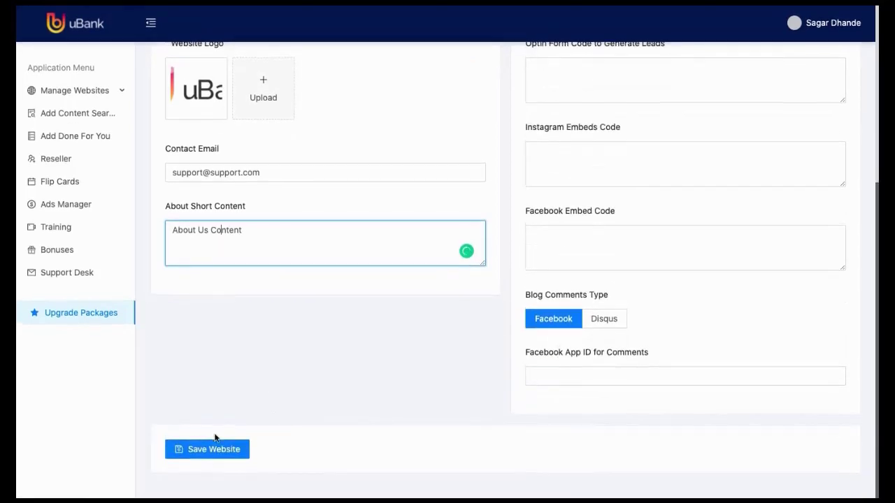
pyautogui.click(210, 449)
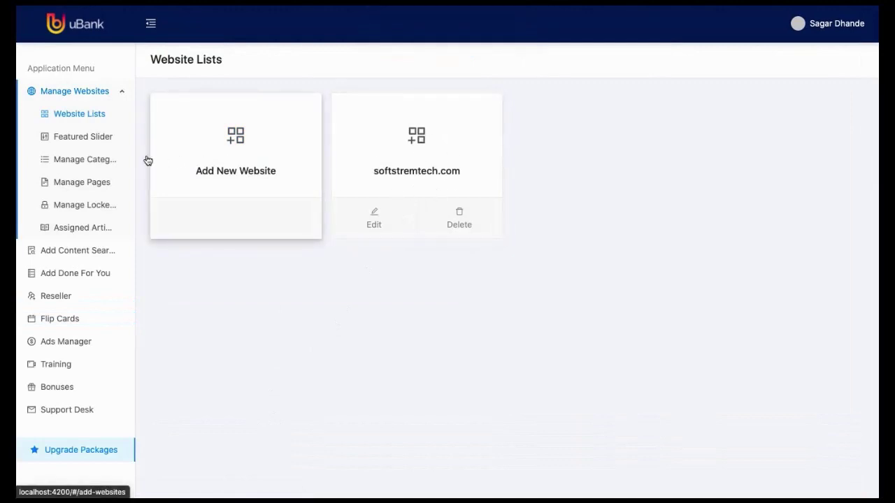
# - Create and save an enabled category named Automobiles for the softstremtech.com website
pyautogui.click(81, 167)
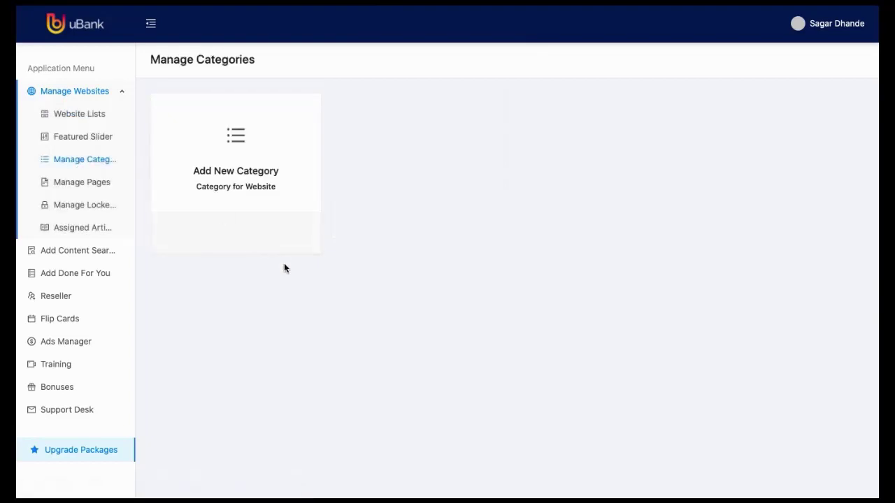
pyautogui.click(248, 168)
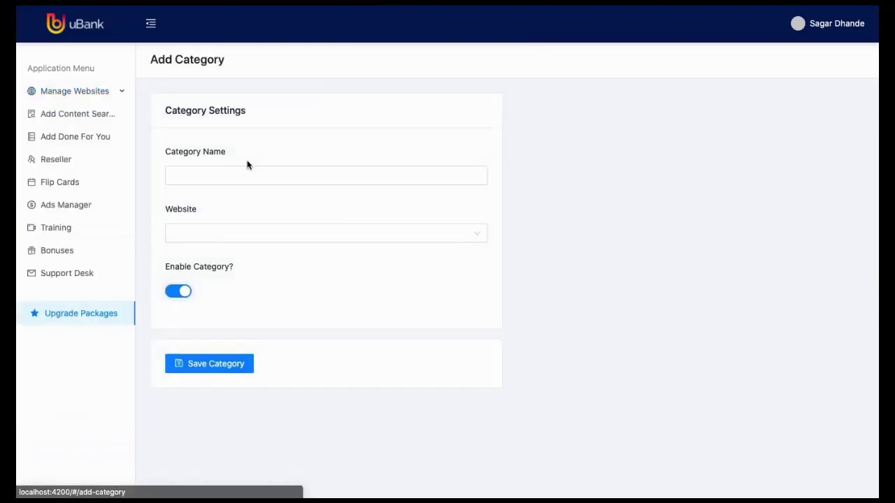
pyautogui.click(246, 177)
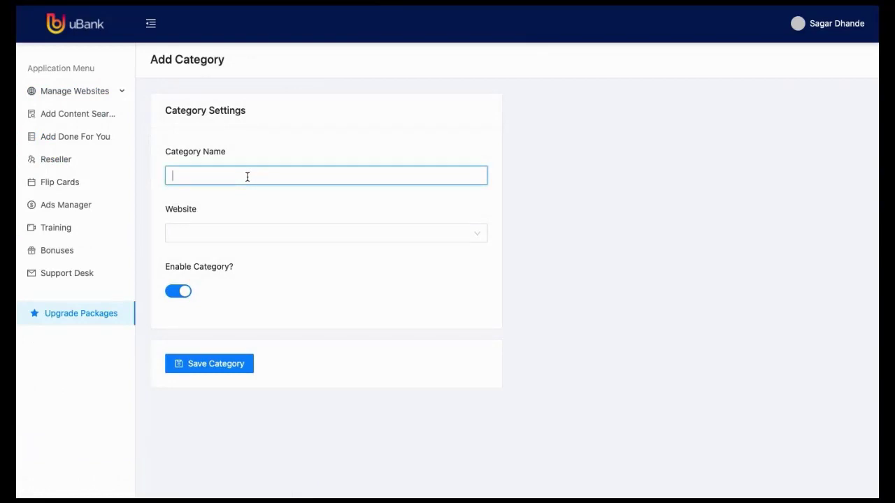
pyautogui.write('Automobiles')
pyautogui.click(205, 238)
pyautogui.click(203, 257)
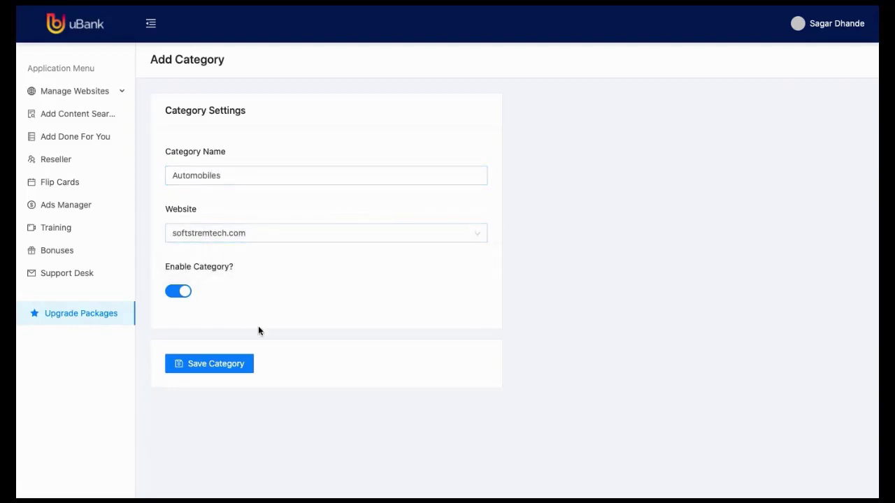
pyautogui.click(241, 369)
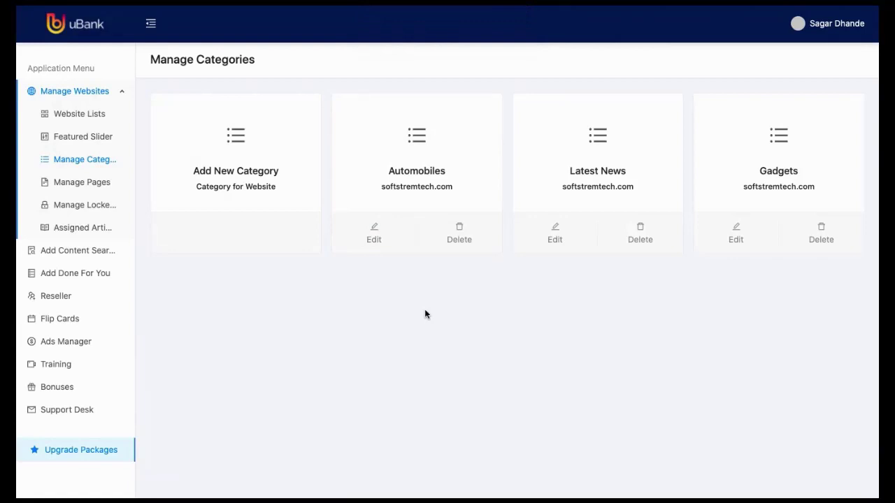
# - Start a new page named About Us and assign it to the softstremtech.com website
pyautogui.click(83, 188)
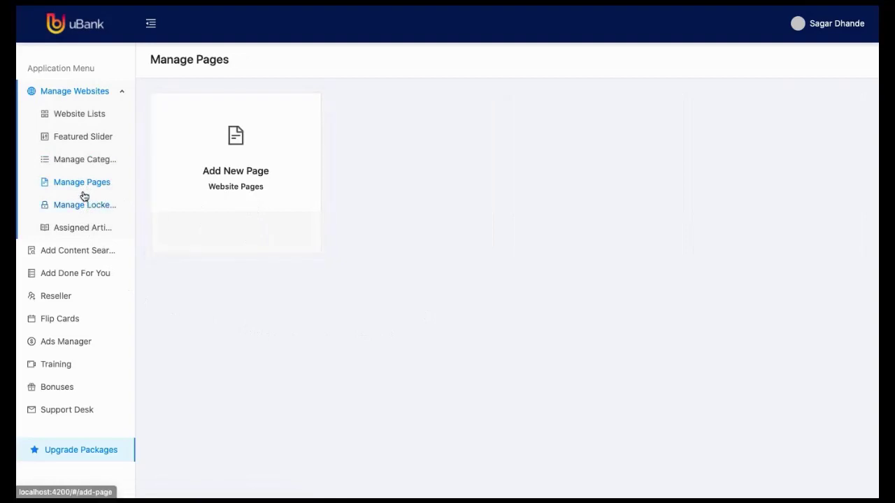
pyautogui.click(219, 185)
pyautogui.click(219, 180)
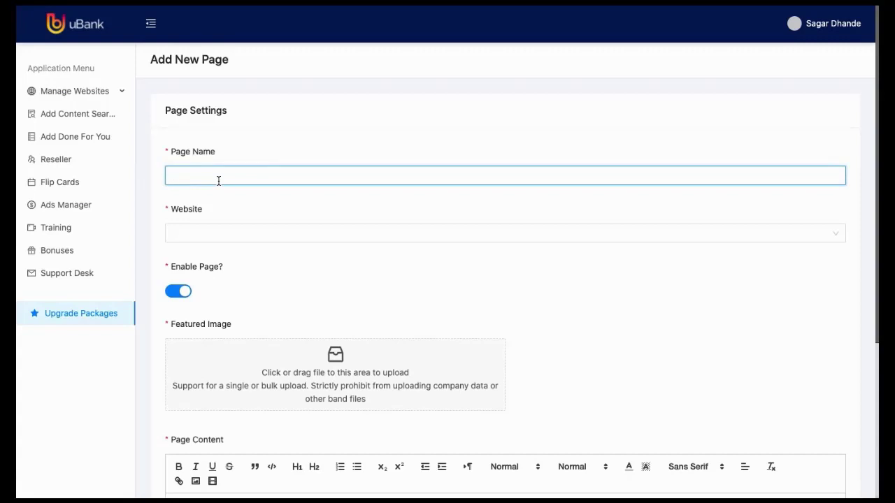
pyautogui.write('About Us')
pyautogui.click(190, 236)
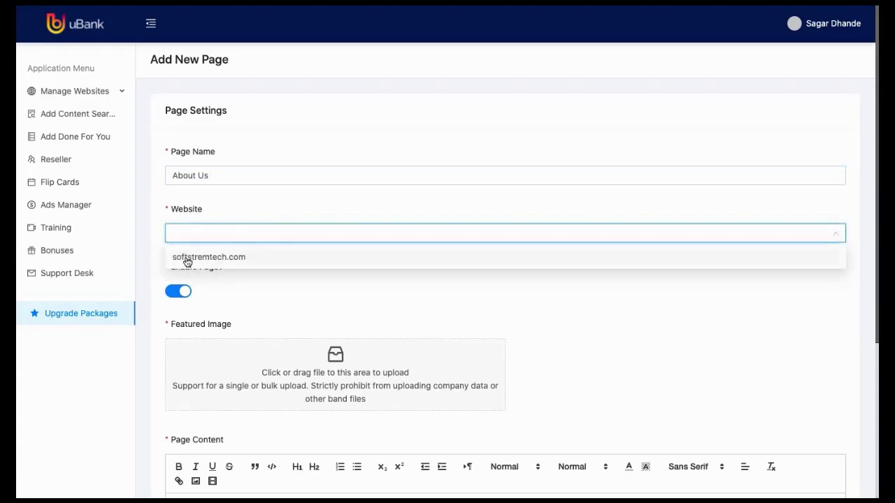
pyautogui.click(186, 258)
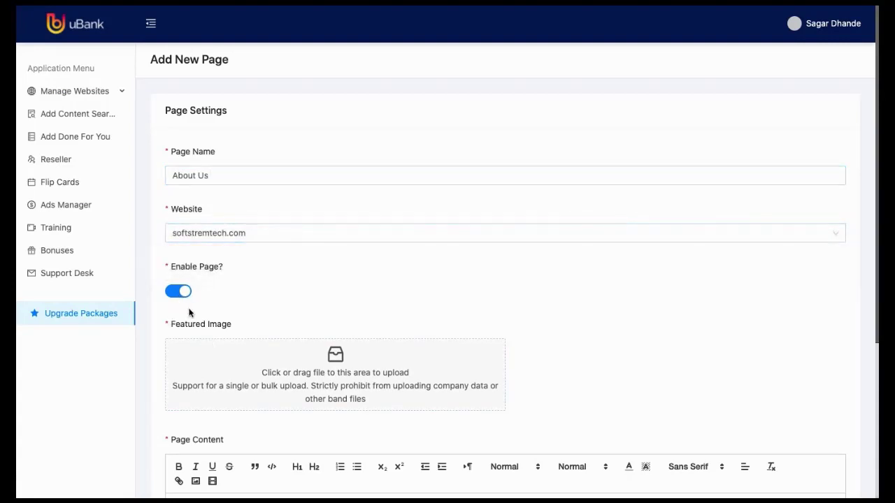
# - Add the Automobiles featured image and the SoftStrem company description to the About Us page, and save the page
pyautogui.scroll(-2, 189, 302)
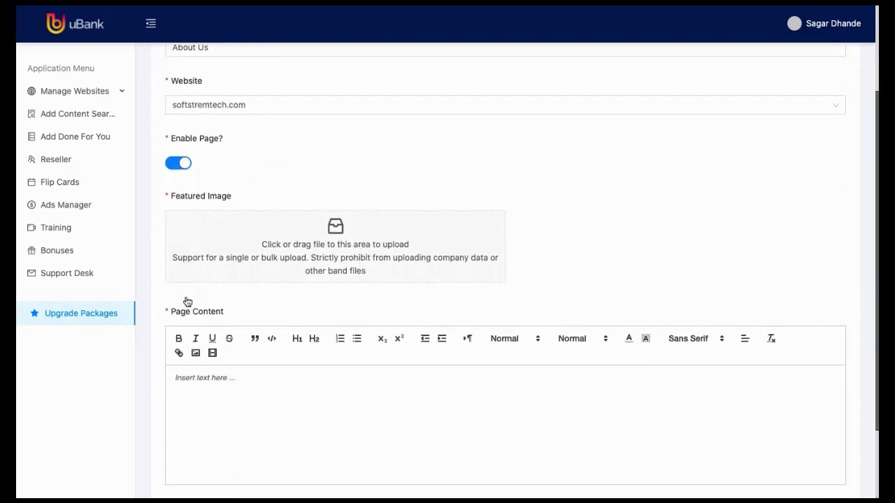
pyautogui.scroll(-1, 186, 301)
pyautogui.scroll(1, 280, 223)
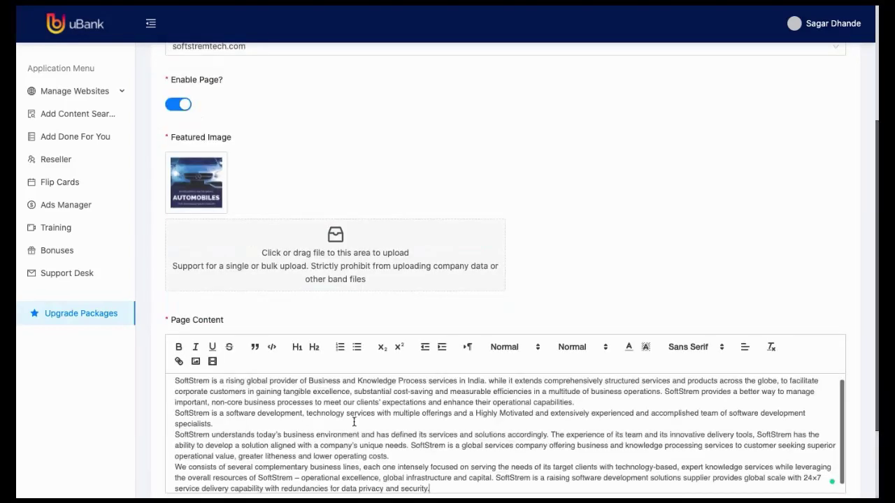
pyautogui.scroll(-4, 353, 422)
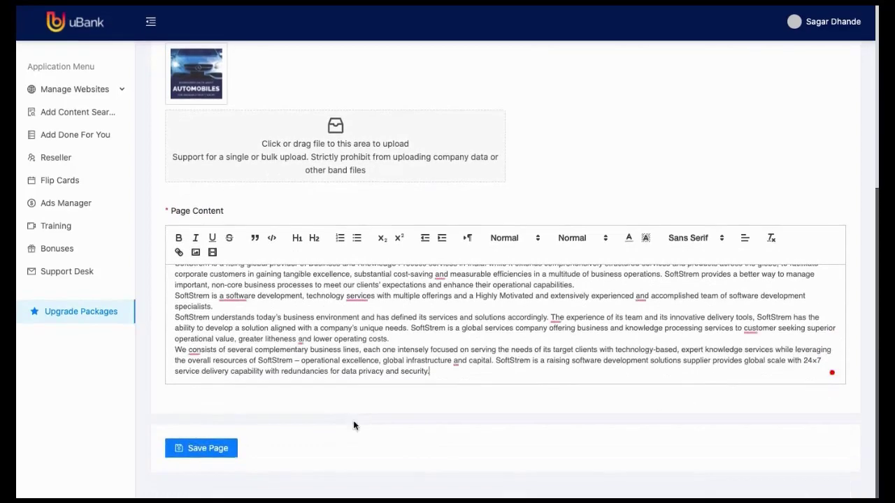
pyautogui.click(214, 450)
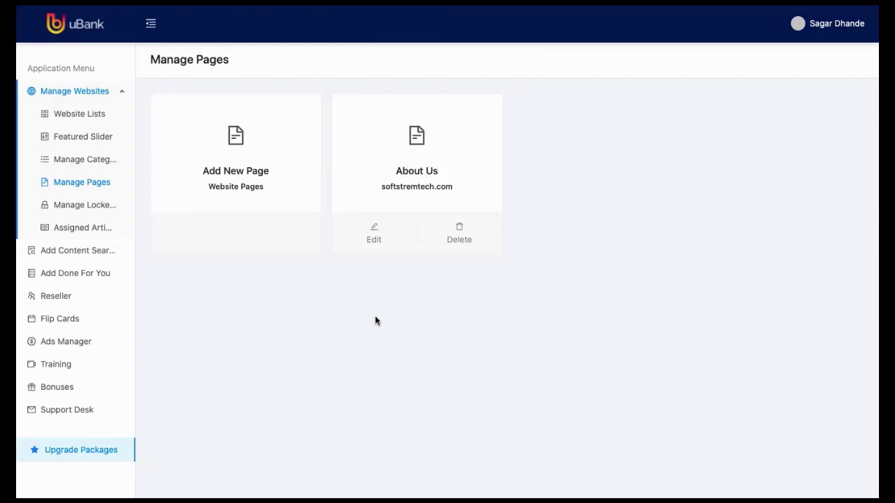
# - Start a new website content stream for softstremtech.com in the Automobiles category
pyautogui.click(63, 259)
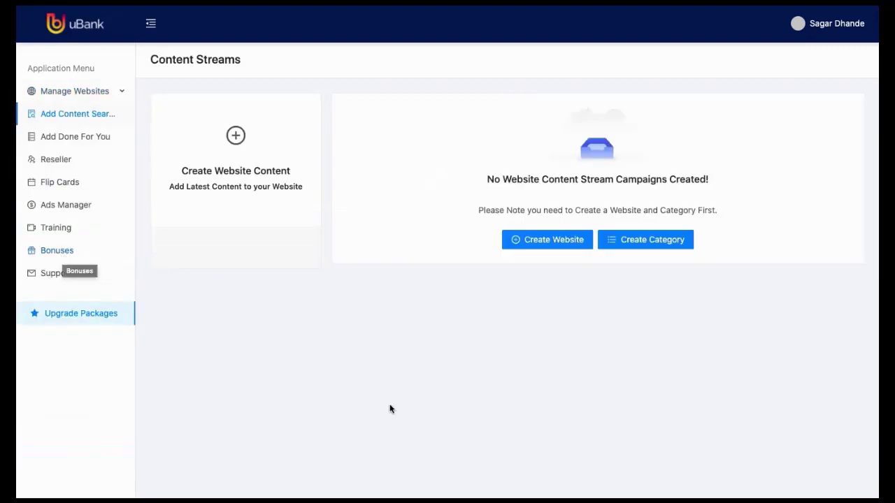
pyautogui.click(246, 158)
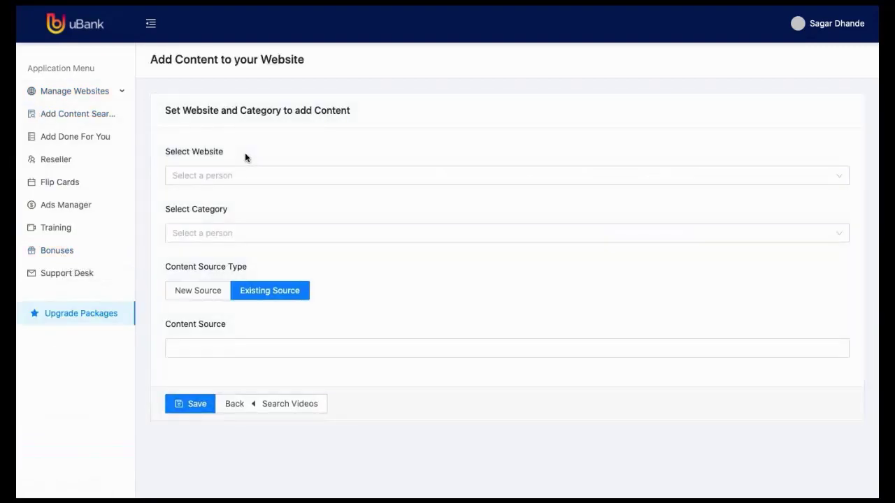
pyautogui.click(236, 178)
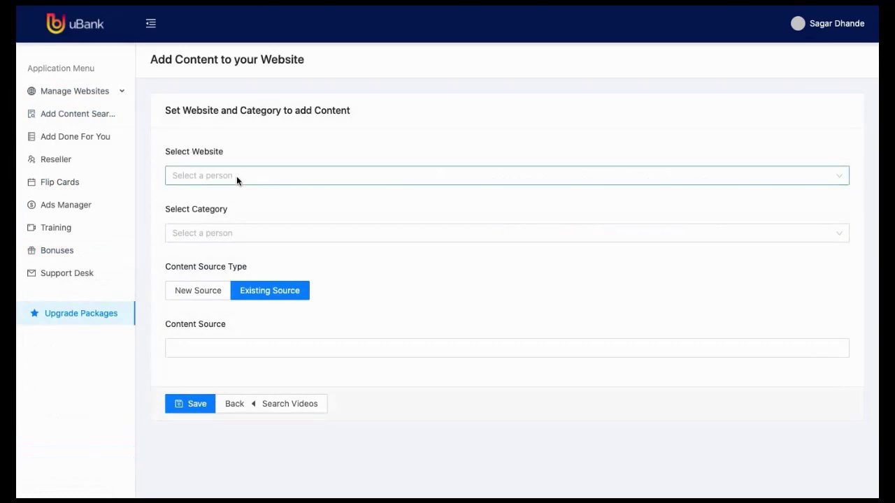
pyautogui.click(224, 202)
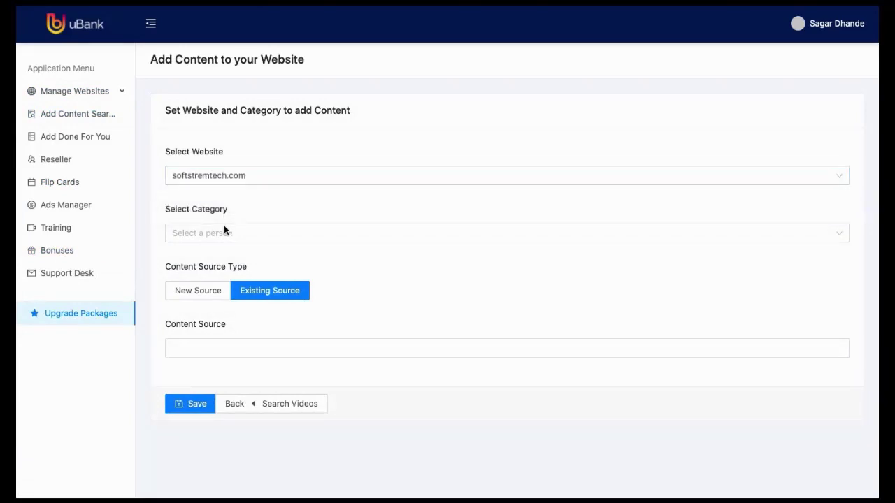
pyautogui.click(224, 241)
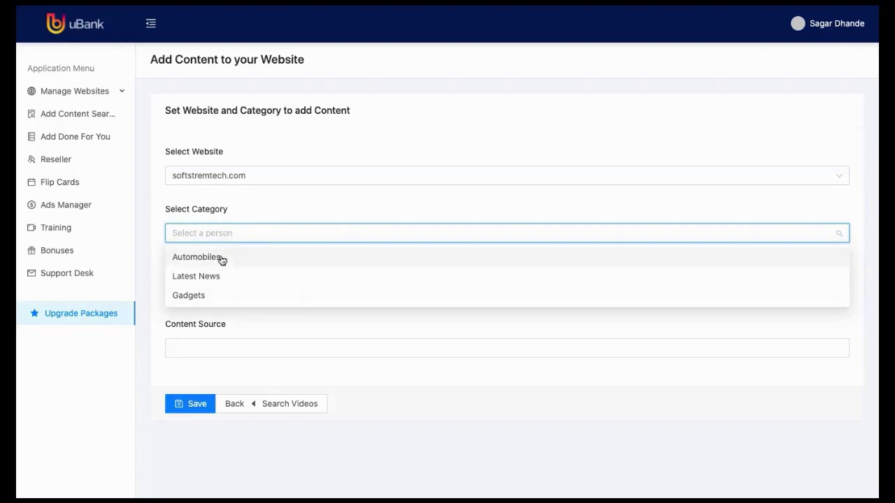
pyautogui.click(220, 262)
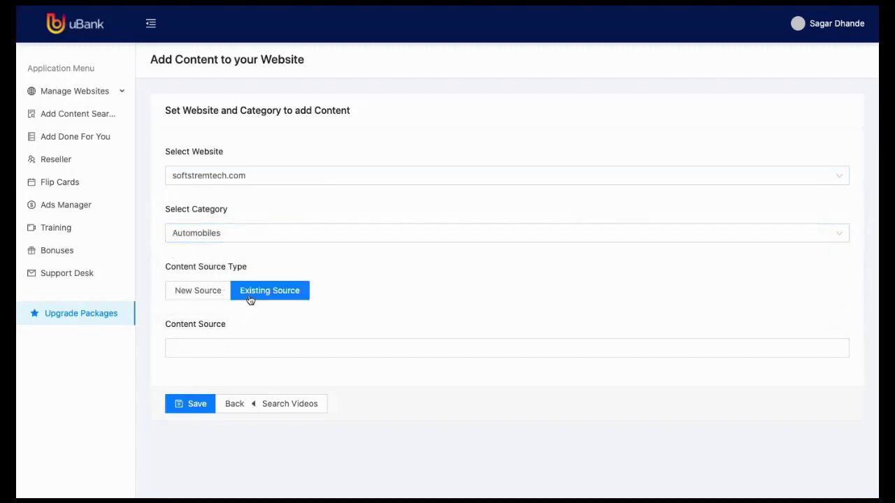
# - Add the existing content sources tmz.com and sub5zero.com to the Automobiles stream and save it
pyautogui.click(194, 296)
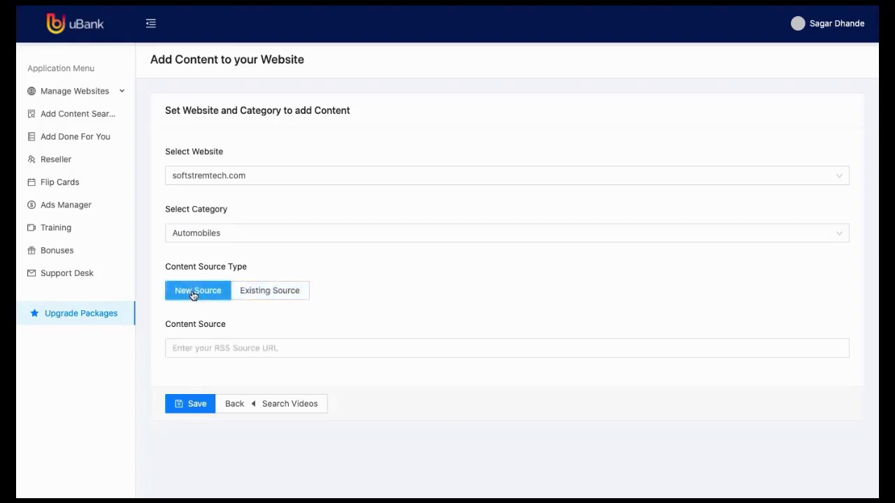
pyautogui.click(221, 345)
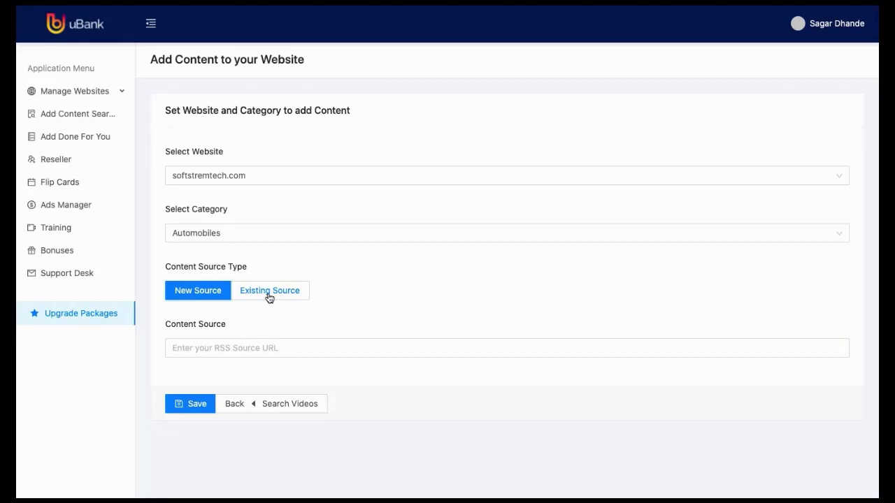
pyautogui.click(269, 298)
pyautogui.click(200, 352)
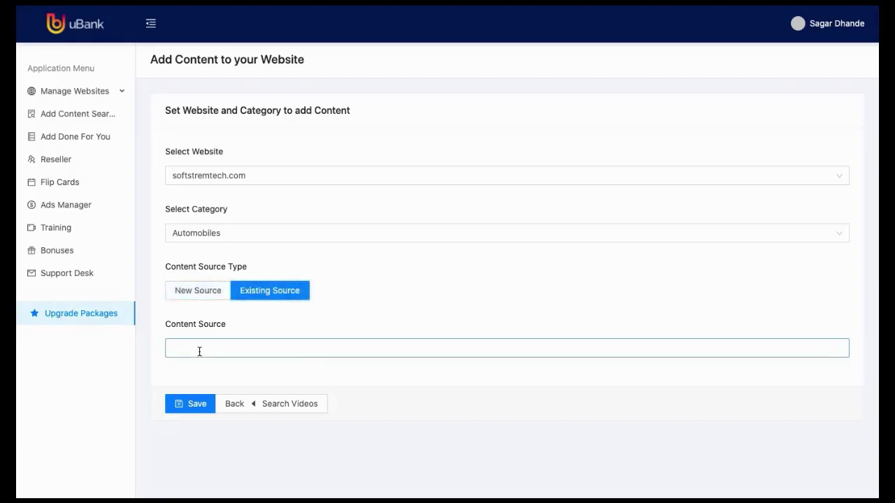
pyautogui.scroll(-2, 233, 279)
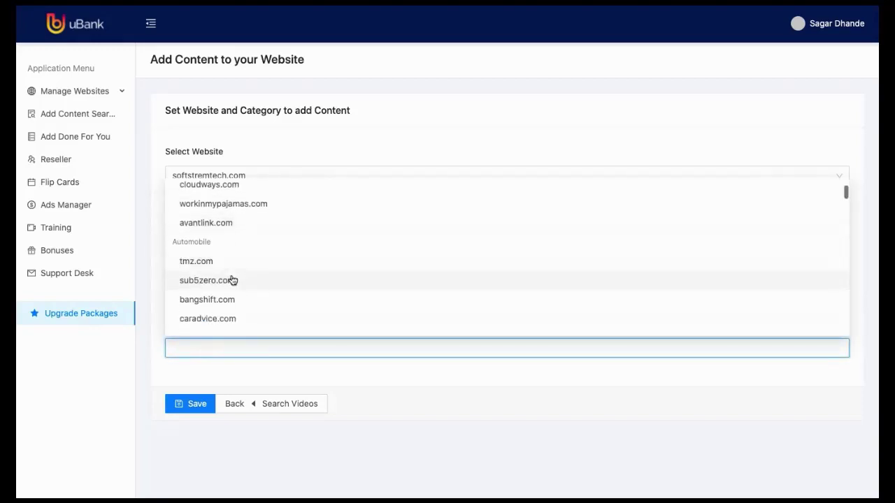
pyautogui.click(231, 250)
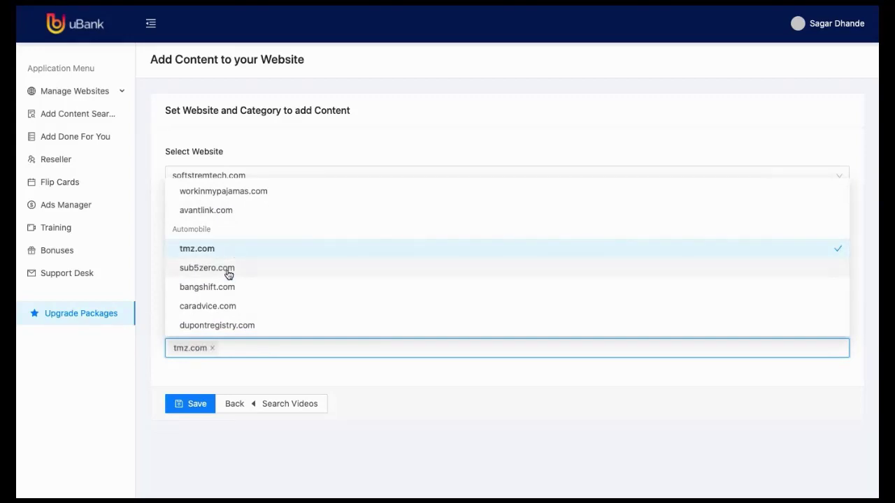
pyautogui.click(230, 270)
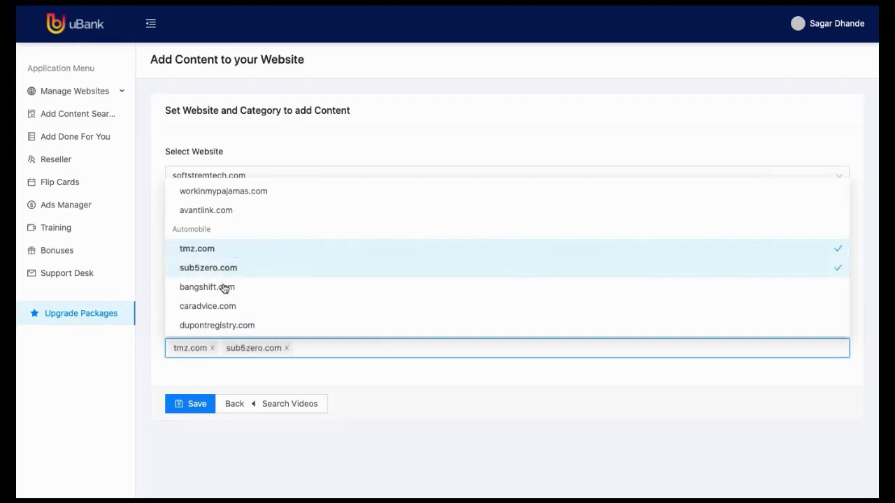
pyautogui.click(186, 406)
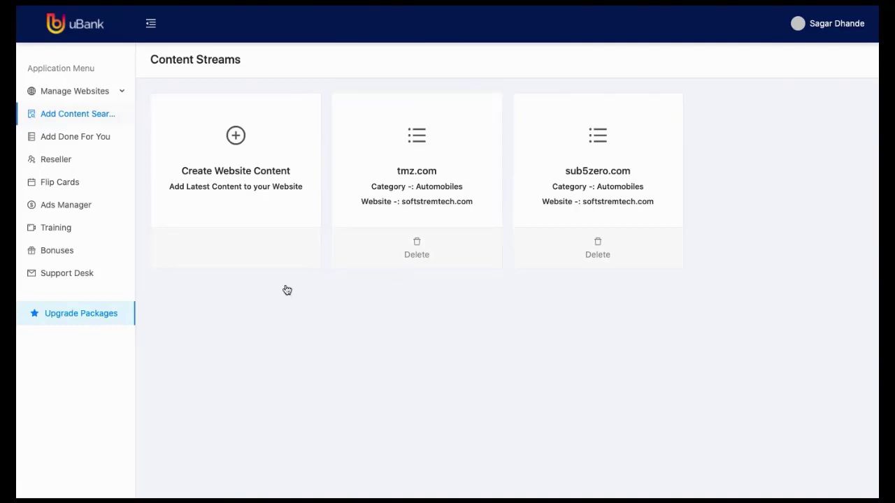
# - Start another website content stream for softstremtech.com in the Latest News category
pyautogui.click(259, 142)
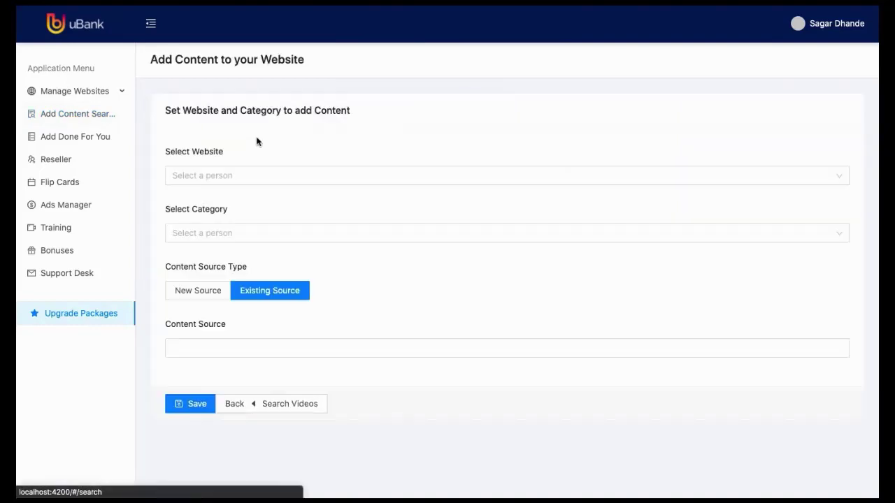
pyautogui.click(254, 175)
pyautogui.click(234, 200)
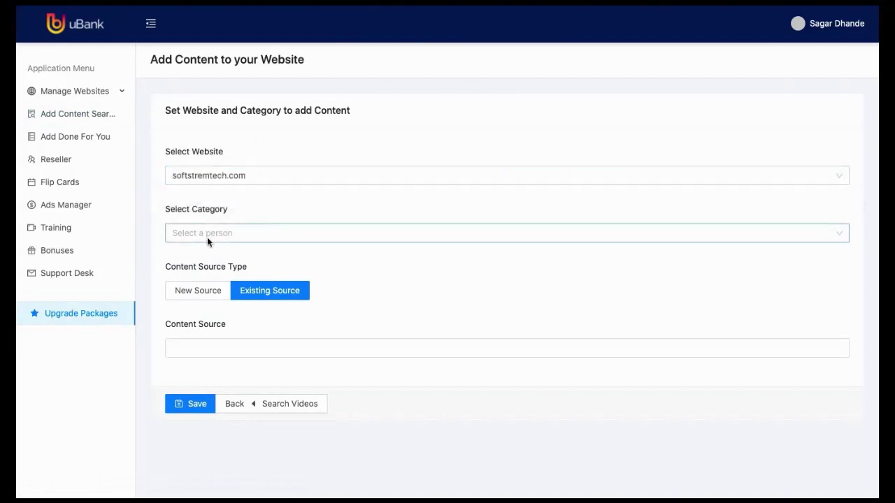
pyautogui.click(208, 237)
pyautogui.click(196, 274)
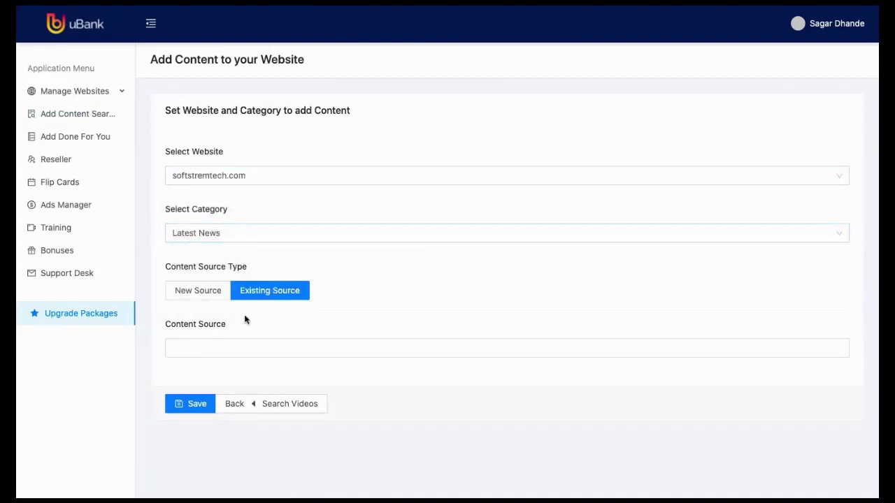
# - Add the existing sources feeds.feedburner.com MotorAuthority2, feedburner.com and cartoq.com to the Latest News stream and save it
pyautogui.click(228, 358)
pyautogui.scroll(-1, 266, 266)
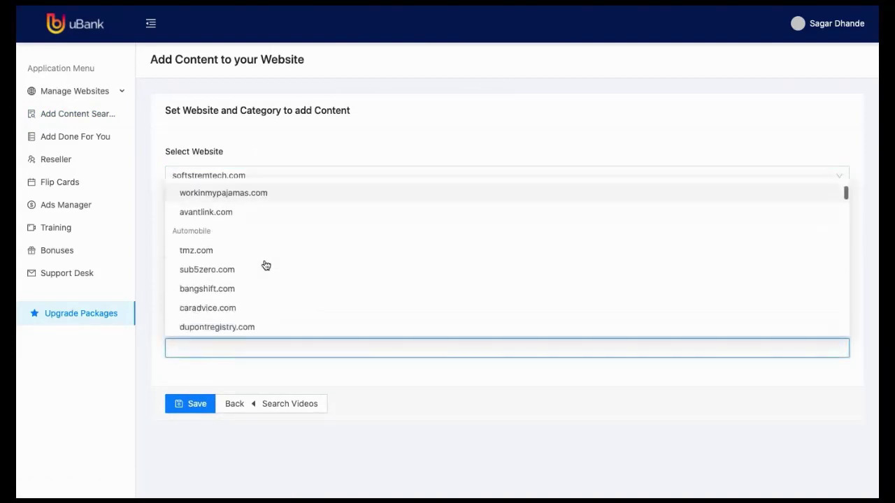
pyautogui.scroll(-3, 266, 265)
pyautogui.click(266, 262)
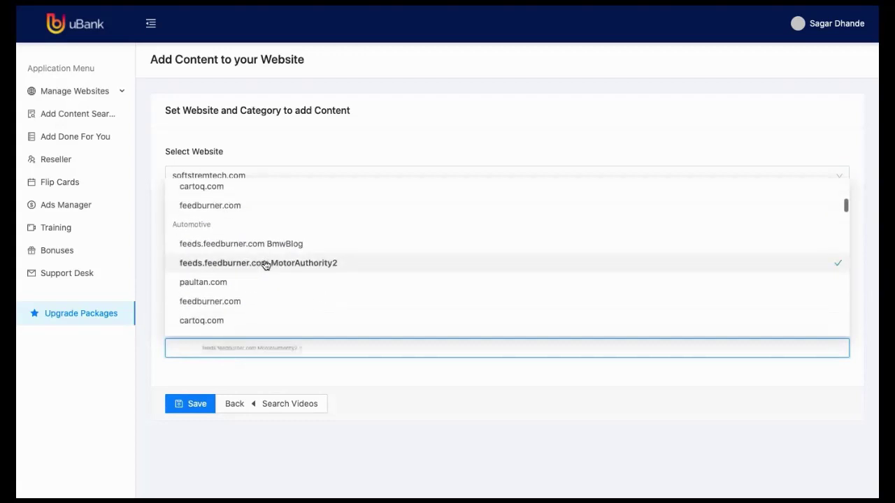
pyautogui.click(236, 302)
pyautogui.click(220, 323)
pyautogui.click(366, 416)
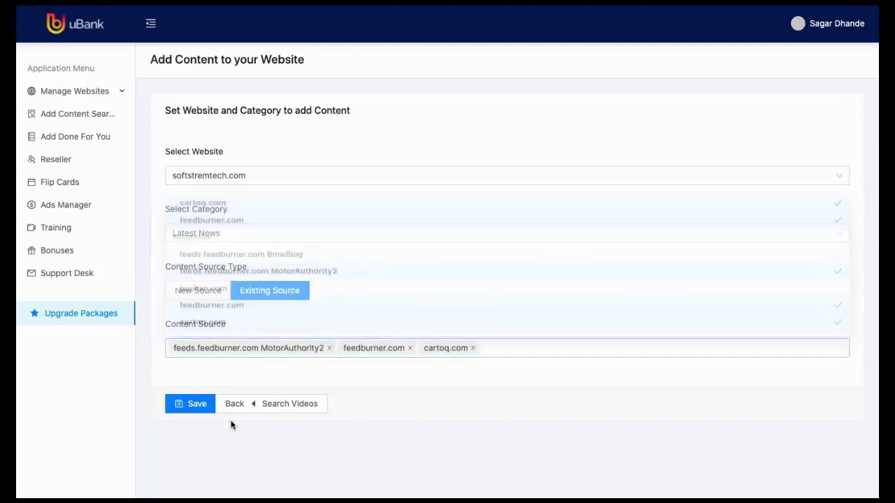
pyautogui.click(182, 405)
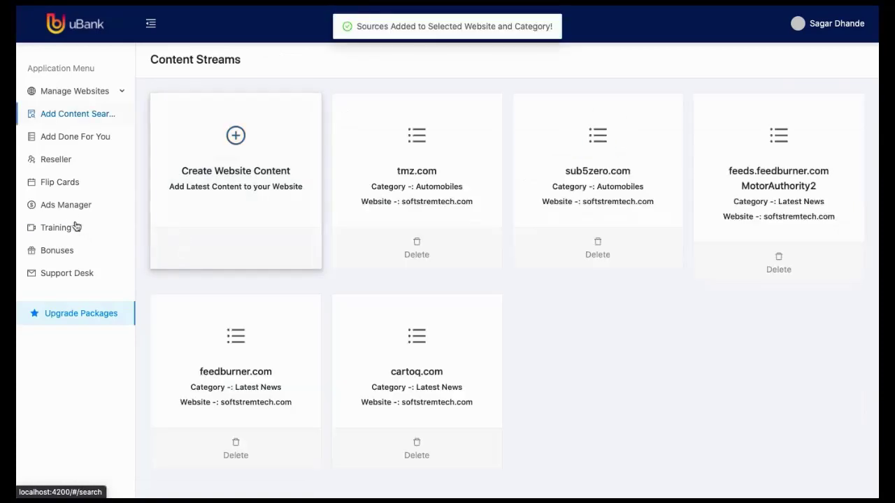
# - Start a new advertisement for softstremtech.com and set its position to Next to Logo inside Header
pyautogui.click(76, 212)
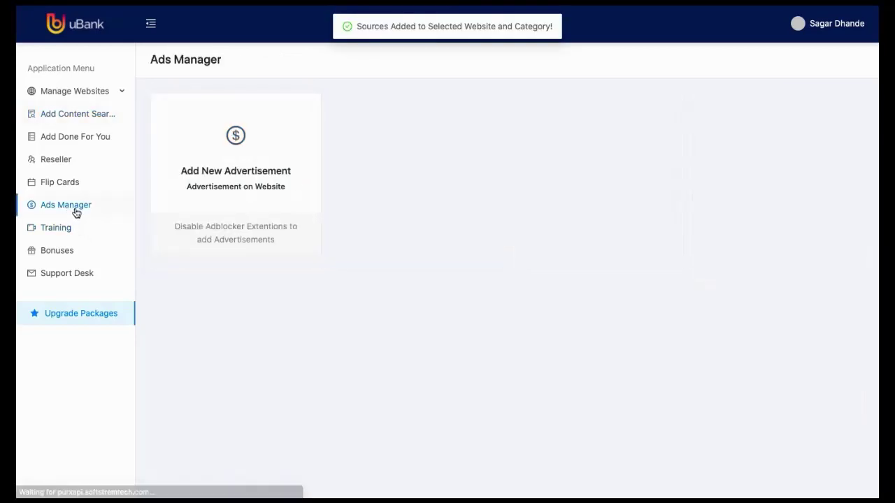
pyautogui.click(258, 177)
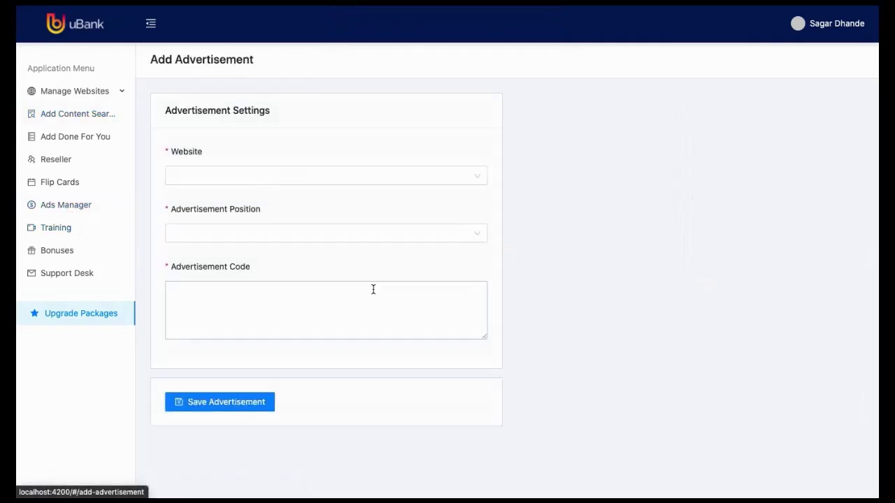
pyautogui.click(305, 180)
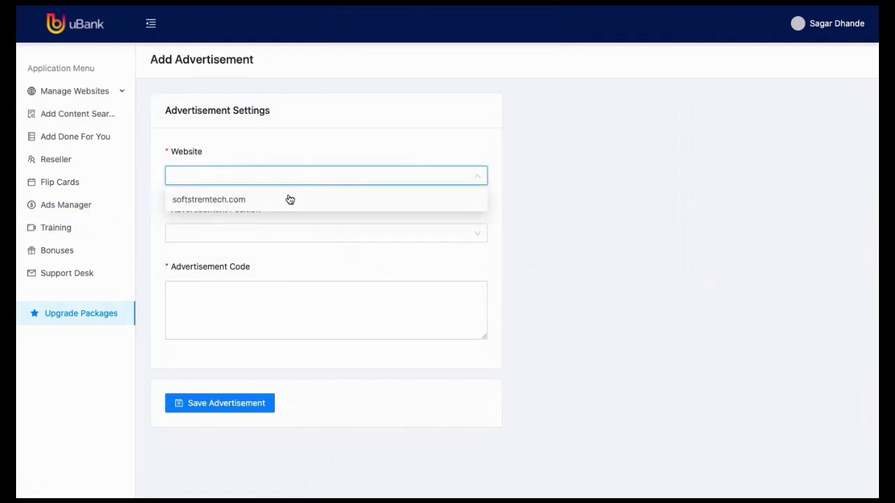
pyautogui.click(287, 199)
pyautogui.click(261, 232)
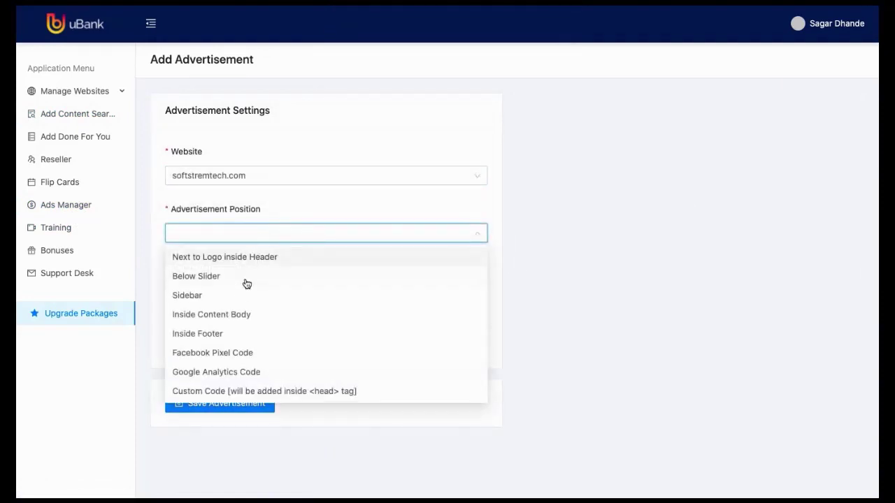
pyautogui.click(242, 335)
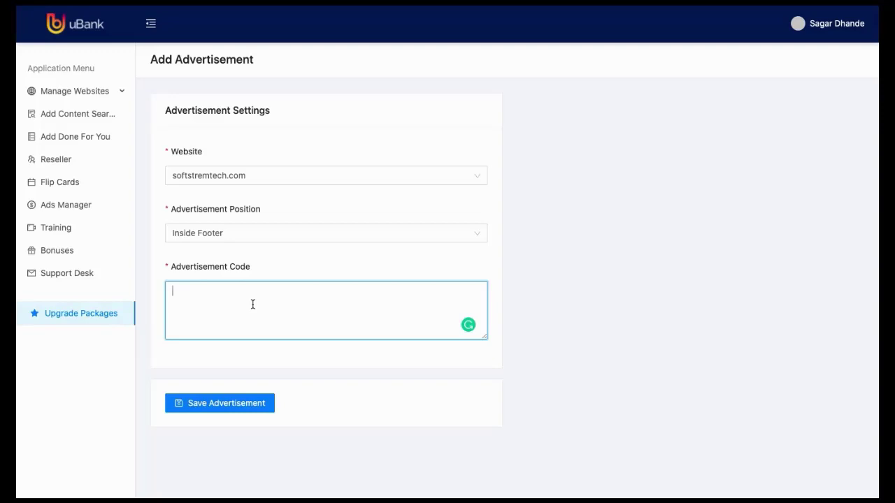
pyautogui.click(242, 238)
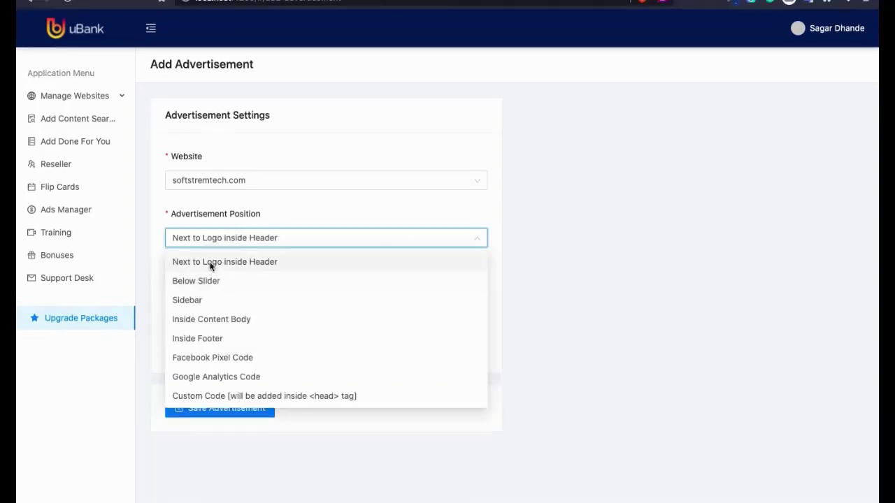
pyautogui.click(212, 258)
# - Paste the Amazon ad script as the advertisement code and save the advertisement
pyautogui.click(211, 309)
pyautogui.hotkey('ctrl', 'v')
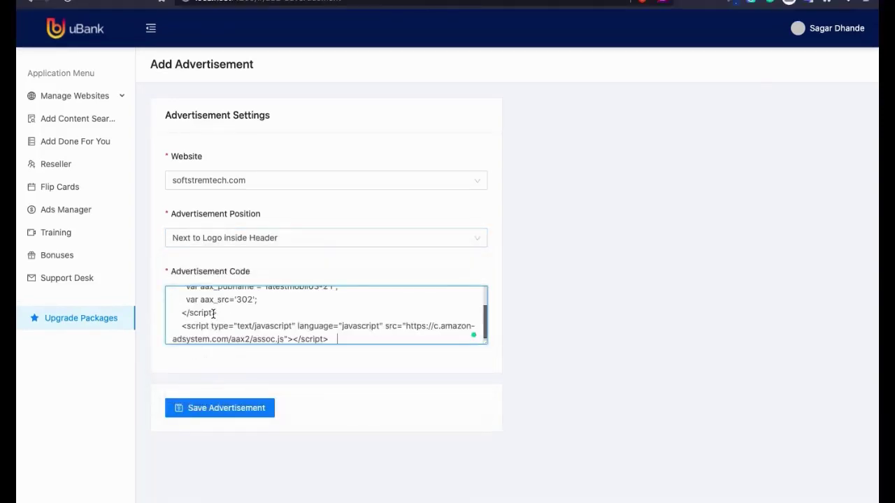
pyautogui.click(207, 409)
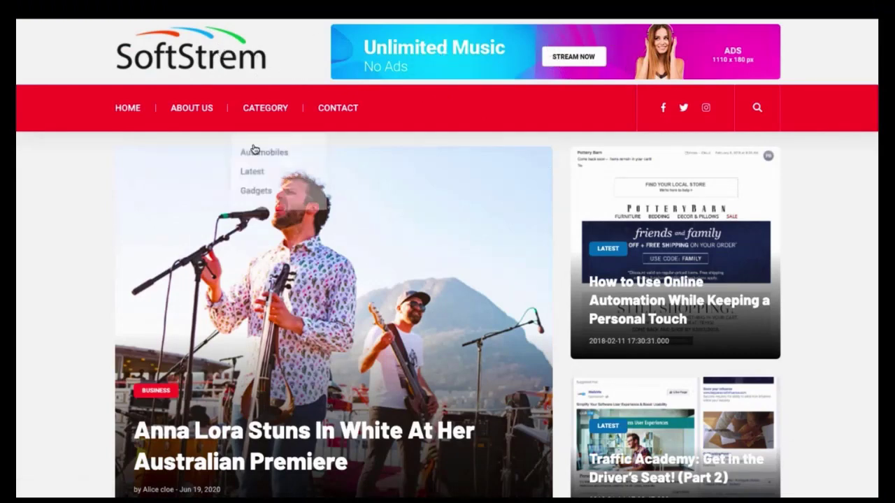
# - Examine the published website's About Us page, from its featured image and company description to its share links and footer
pyautogui.click(188, 112)
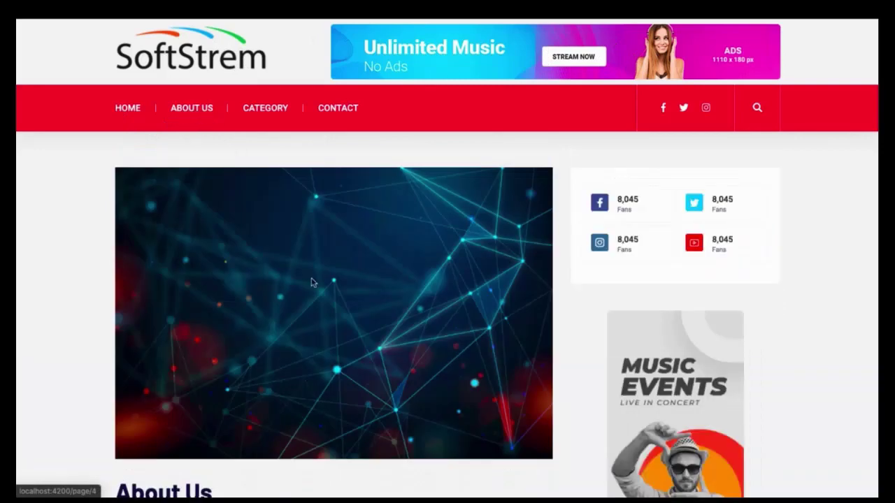
pyautogui.scroll(-2, 361, 335)
pyautogui.scroll(-2, 375, 250)
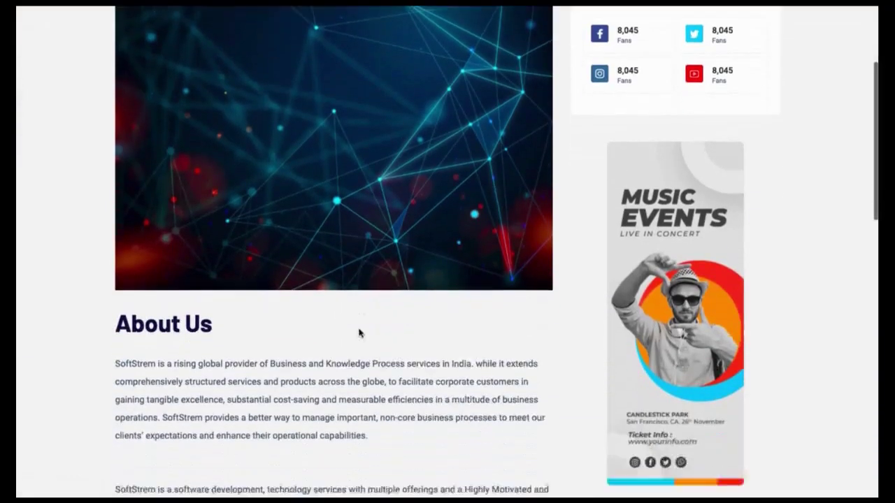
pyautogui.scroll(-3, 358, 333)
pyautogui.scroll(-2, 294, 444)
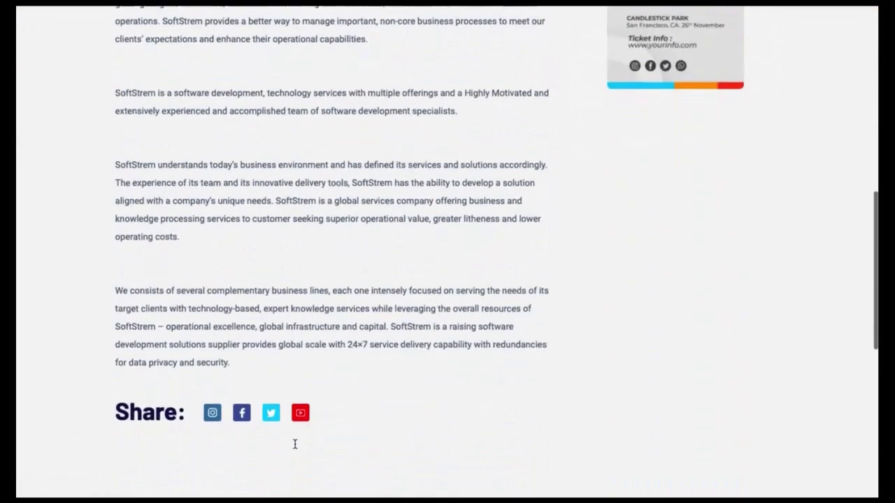
pyautogui.scroll(-2, 295, 444)
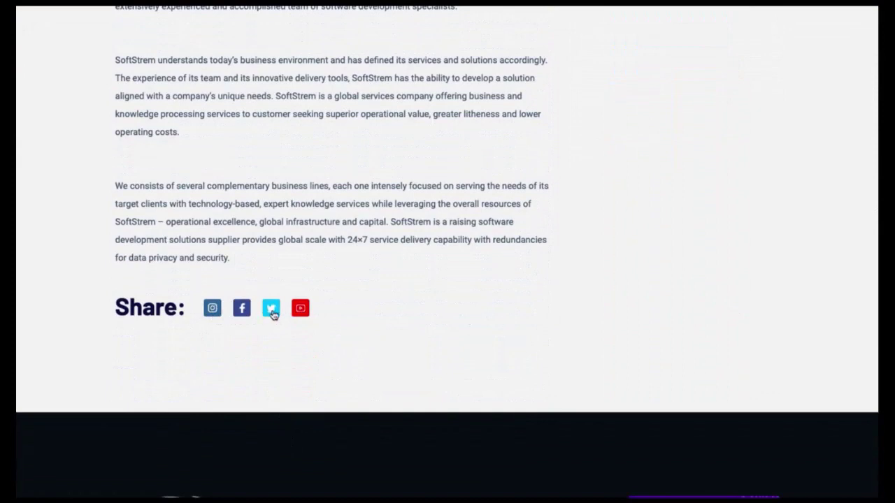
pyautogui.scroll(-4, 276, 322)
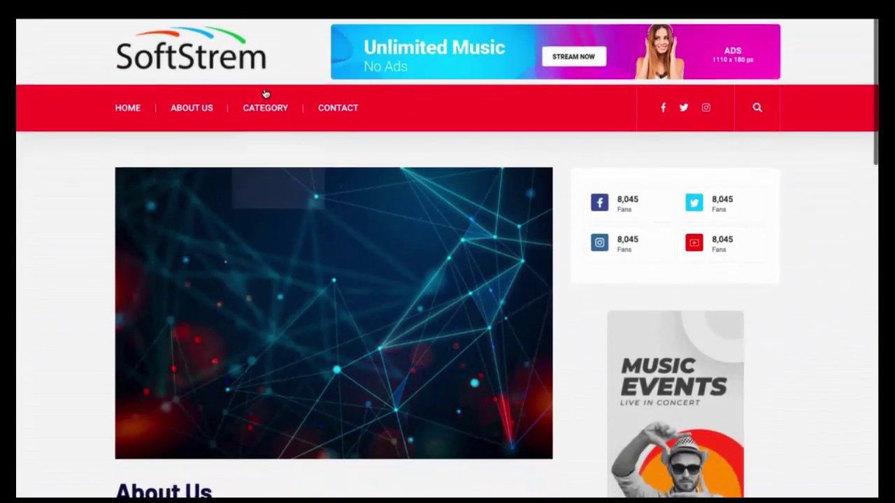
# - Review the published website's home page, including its featured articles and the Whats New section
pyautogui.moveTo(265, 117)
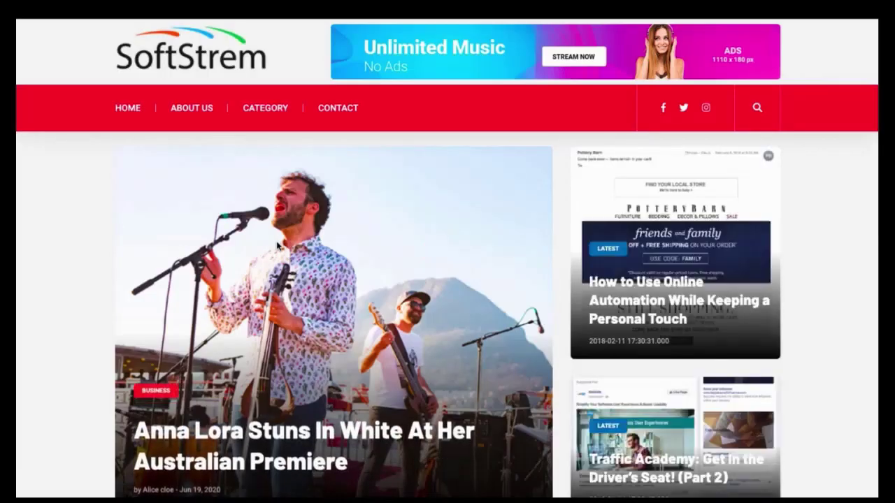
pyautogui.scroll(-3, 280, 245)
pyautogui.scroll(2, 279, 245)
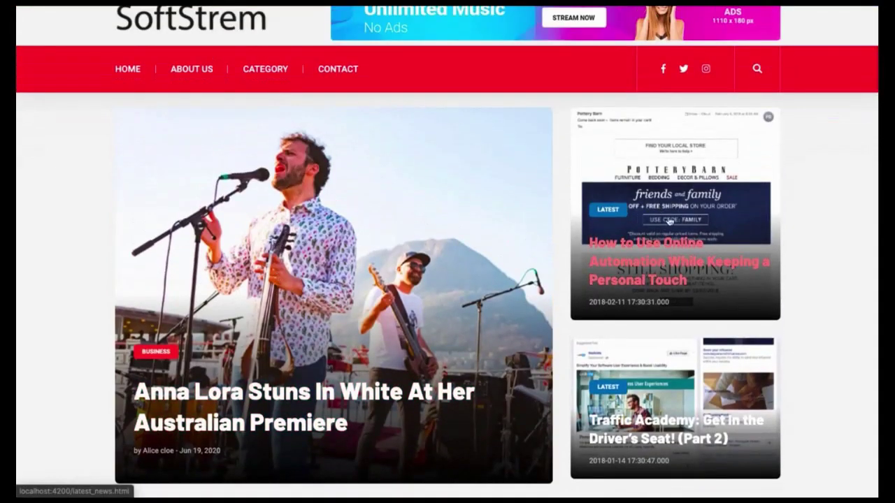
pyautogui.scroll(-3, 658, 447)
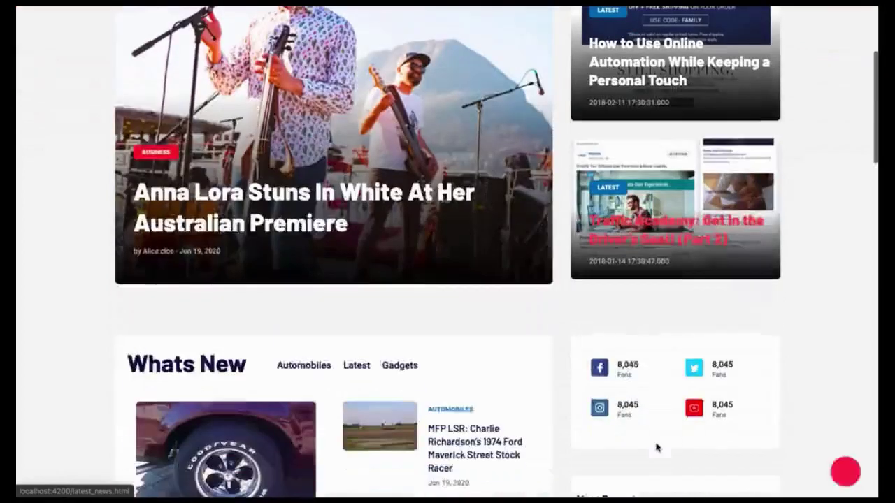
pyautogui.scroll(-2, 658, 447)
pyautogui.scroll(-1, 295, 151)
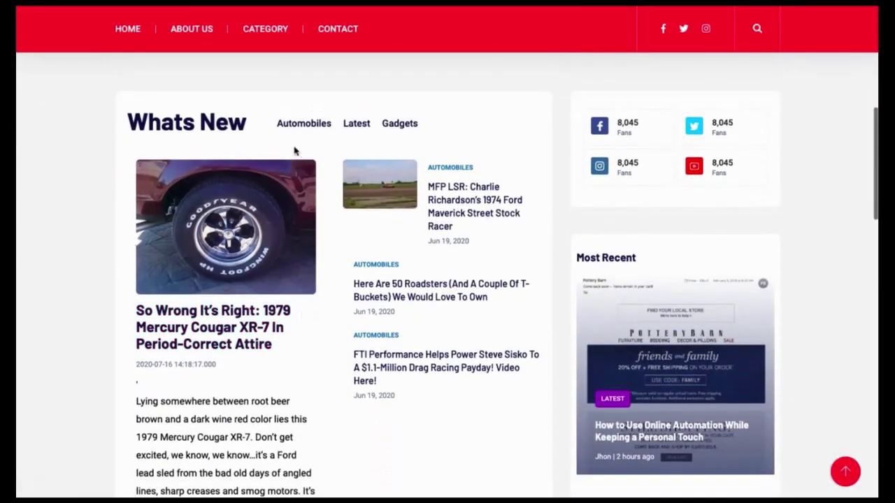